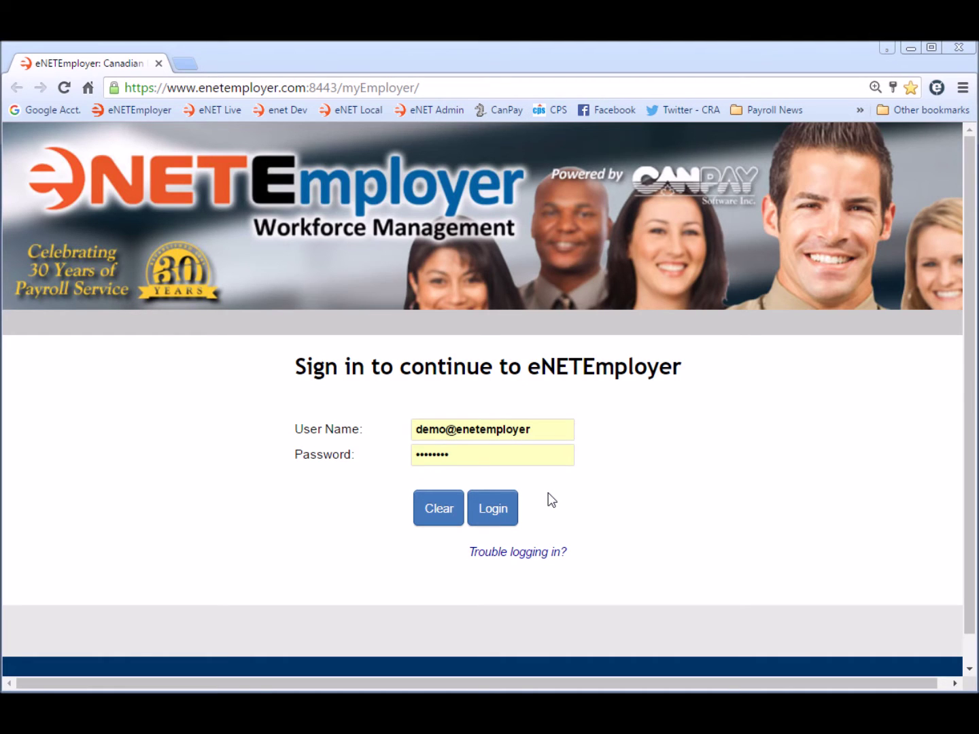
Sign in with the prefilled credentials and open Speedy Update in the Payroll service
click(500, 510)
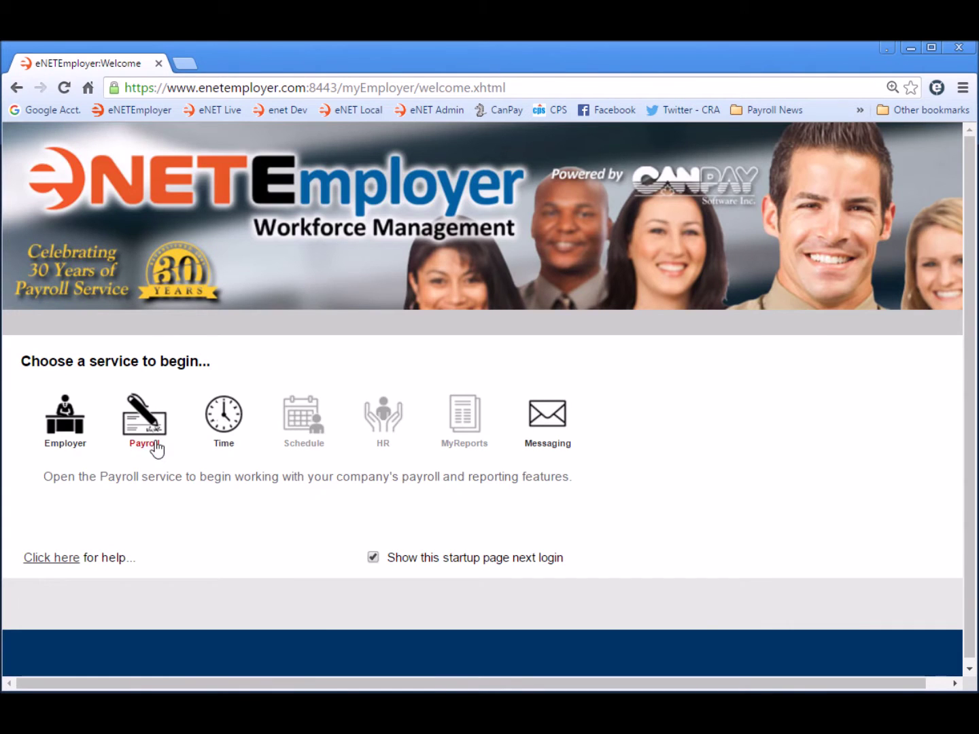
click(143, 435)
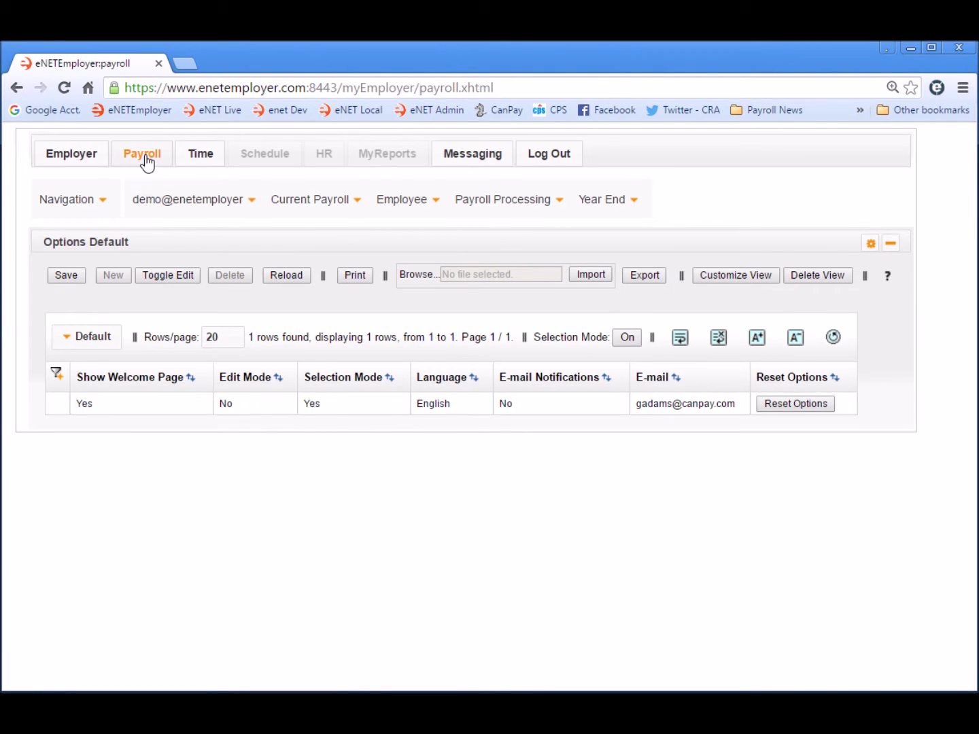
click(502, 208)
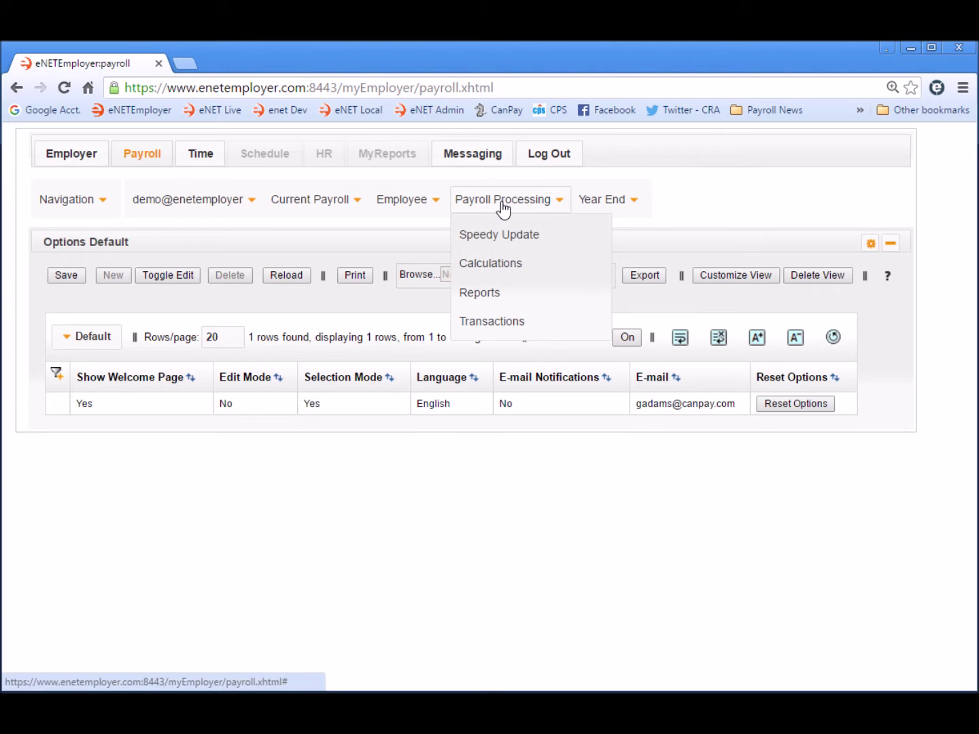
click(530, 239)
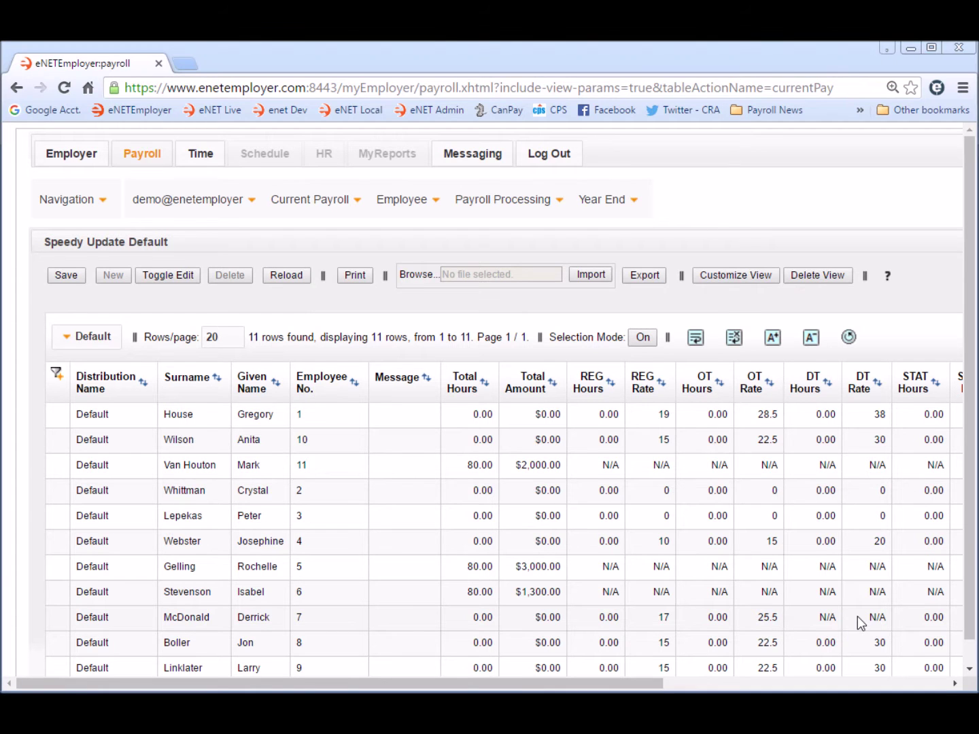
Sort the Speedy Update table by Total Hours so the employees with zero hours are listed first
scroll(557, 482, down, 1)
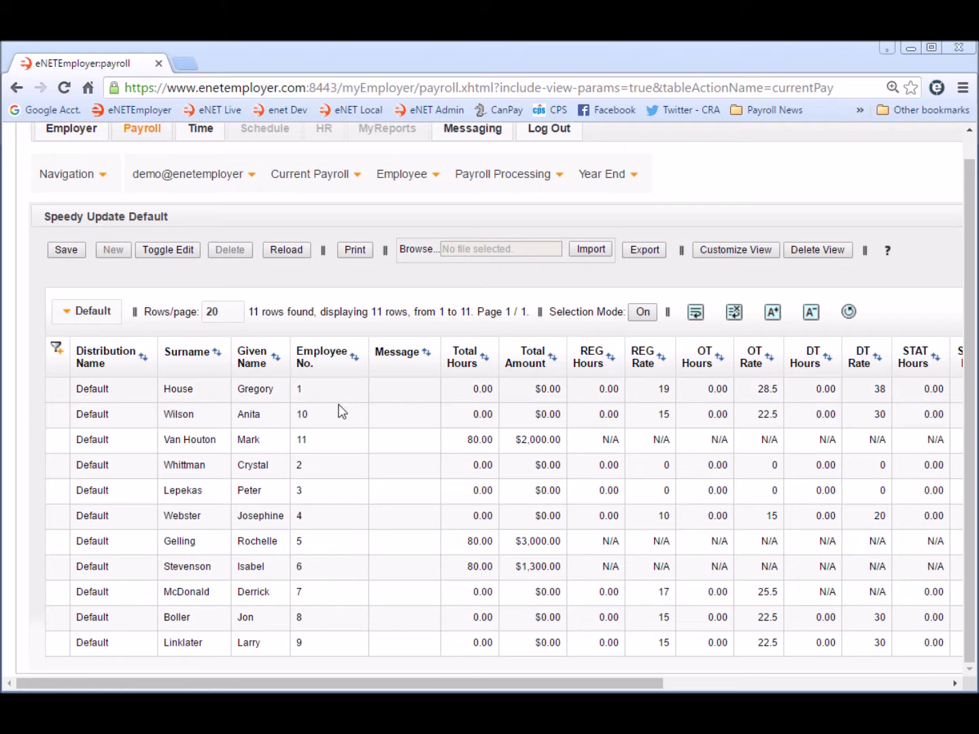
key(ctrl+plus)
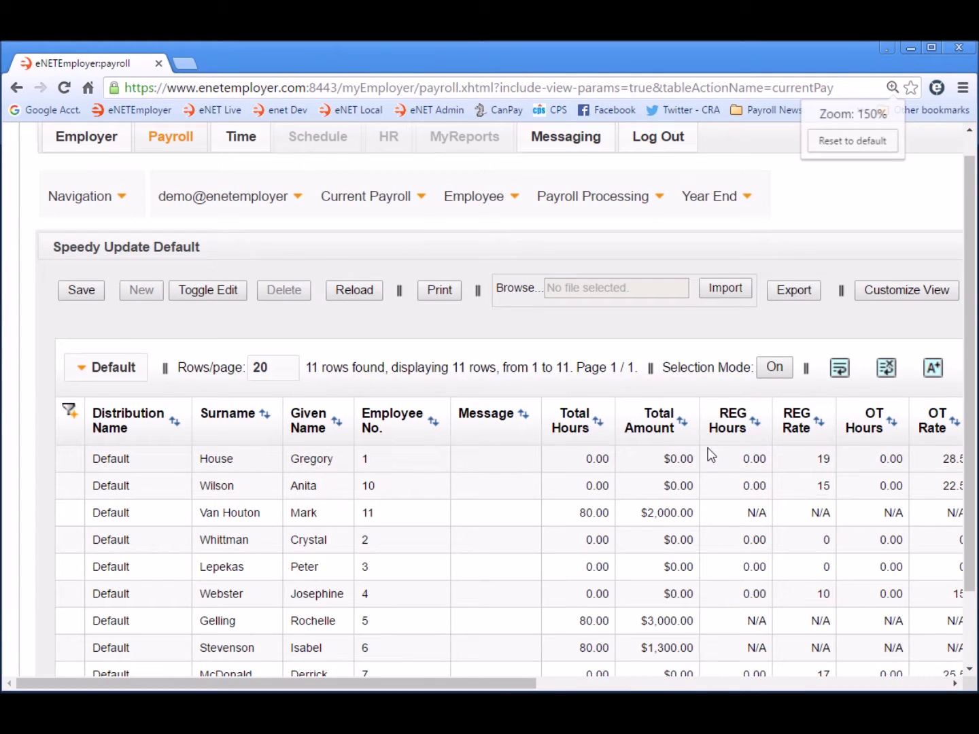
scroll(702, 459, down, 1)
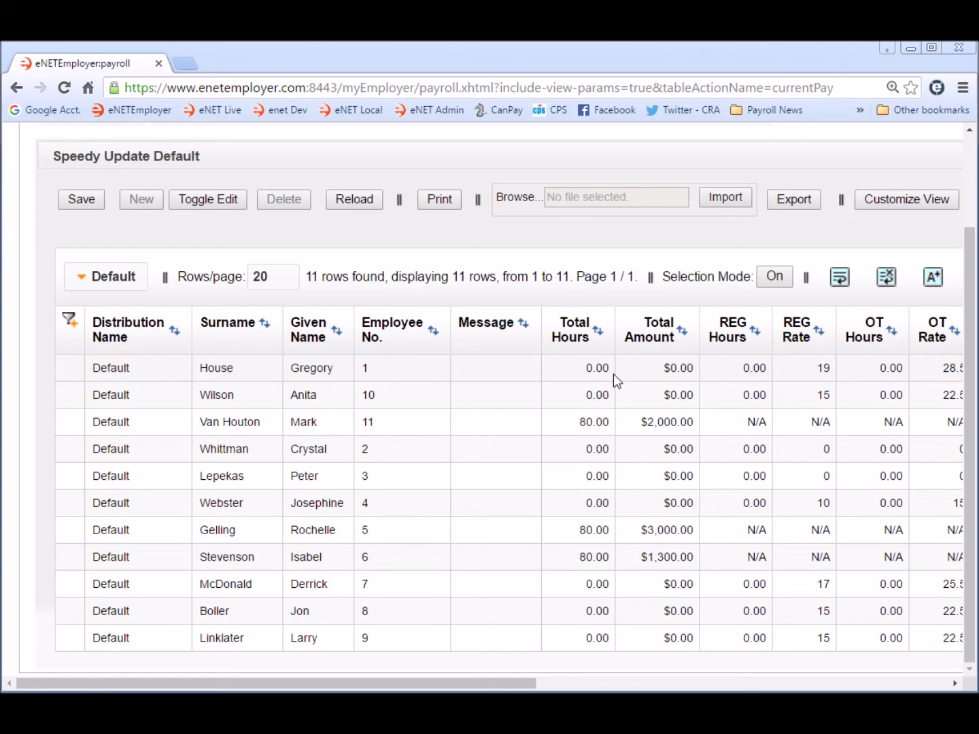
click(568, 344)
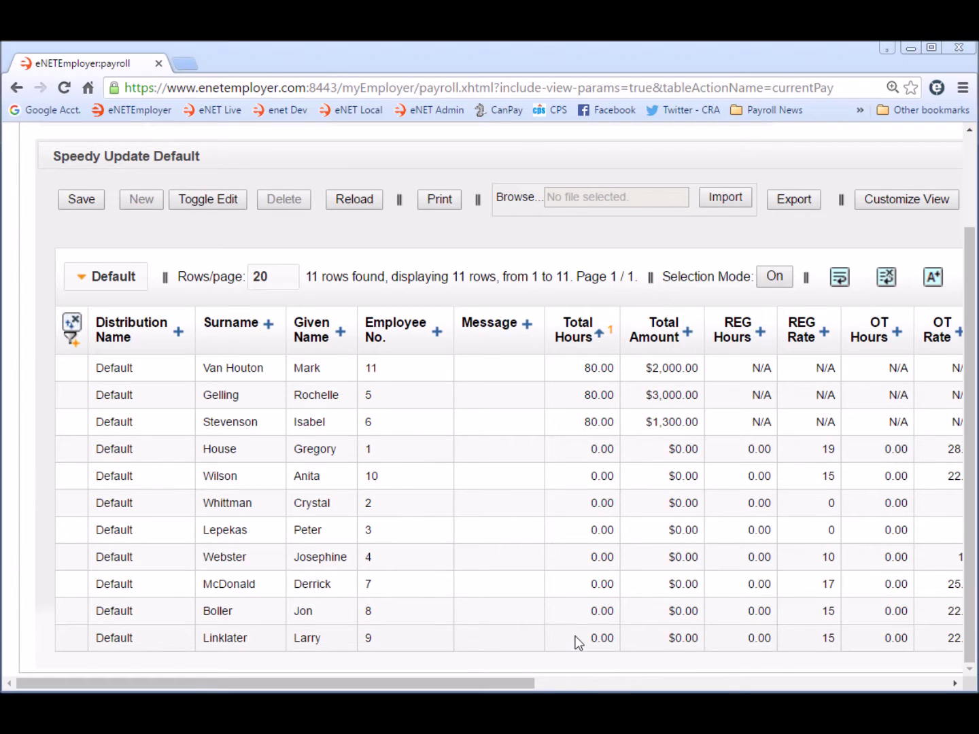
click(575, 339)
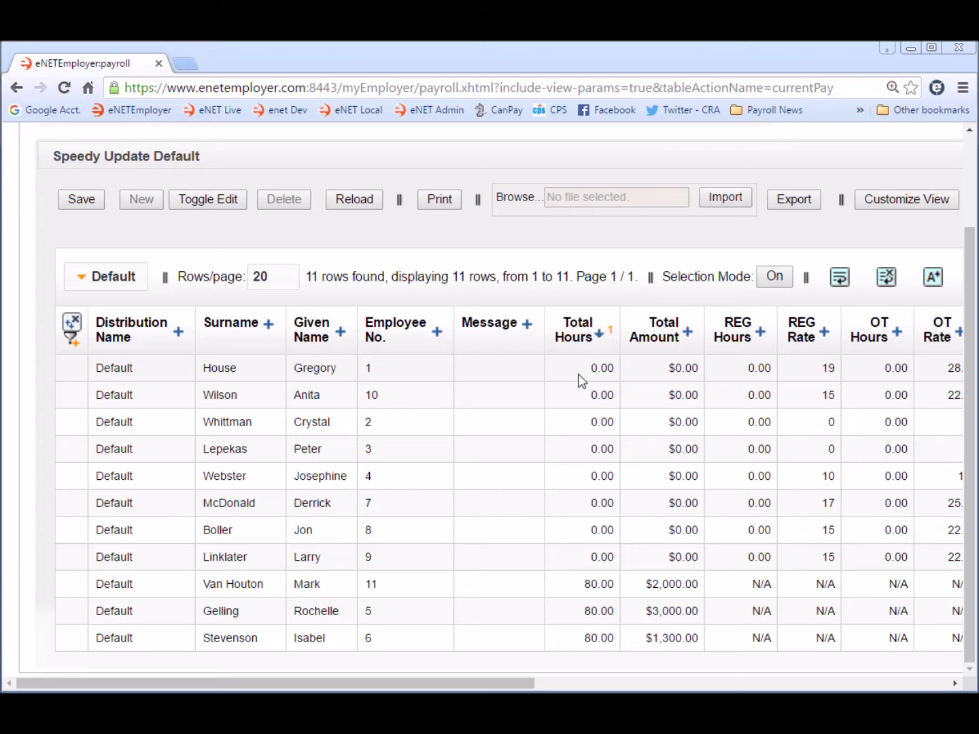
Put the rows of all employees with zero total hours into edit mode
double_click(501, 372)
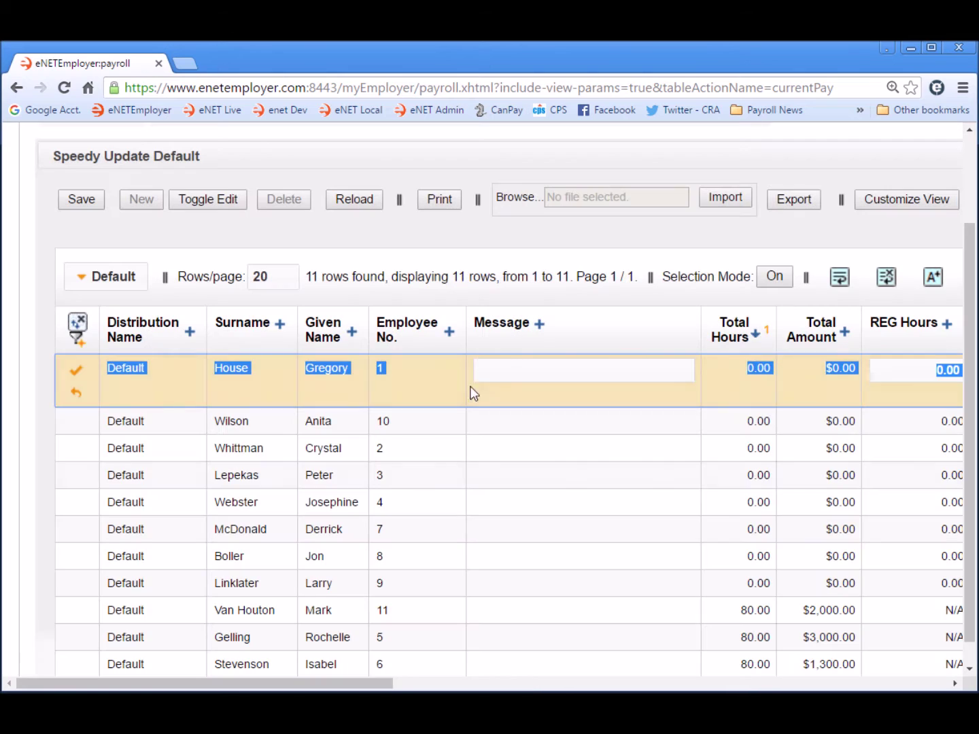
mouse_move(370, 685)
mouse_down()
mouse_move(695, 687)
mouse_move(357, 686)
mouse_up()
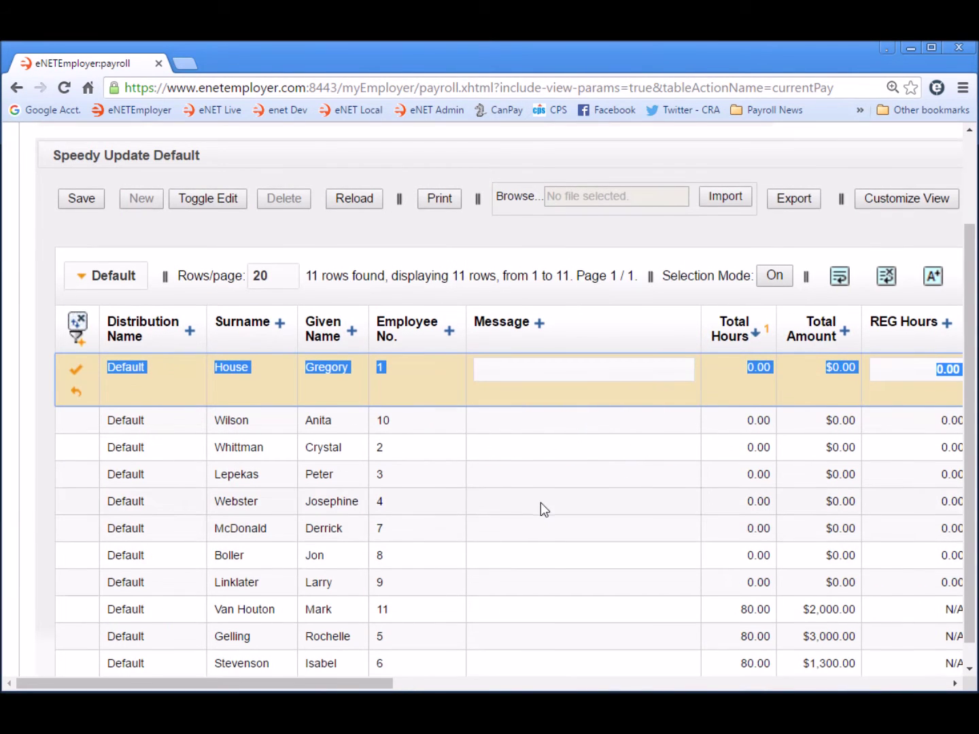
scroll(542, 504, down, 1)
click(492, 393)
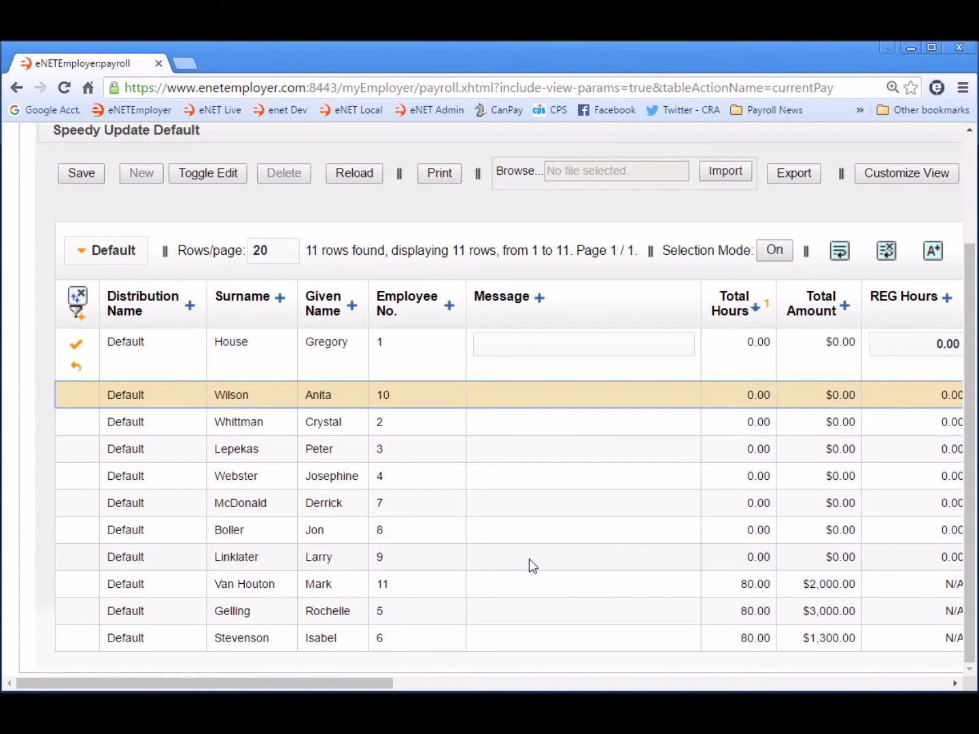
shift+click(530, 559)
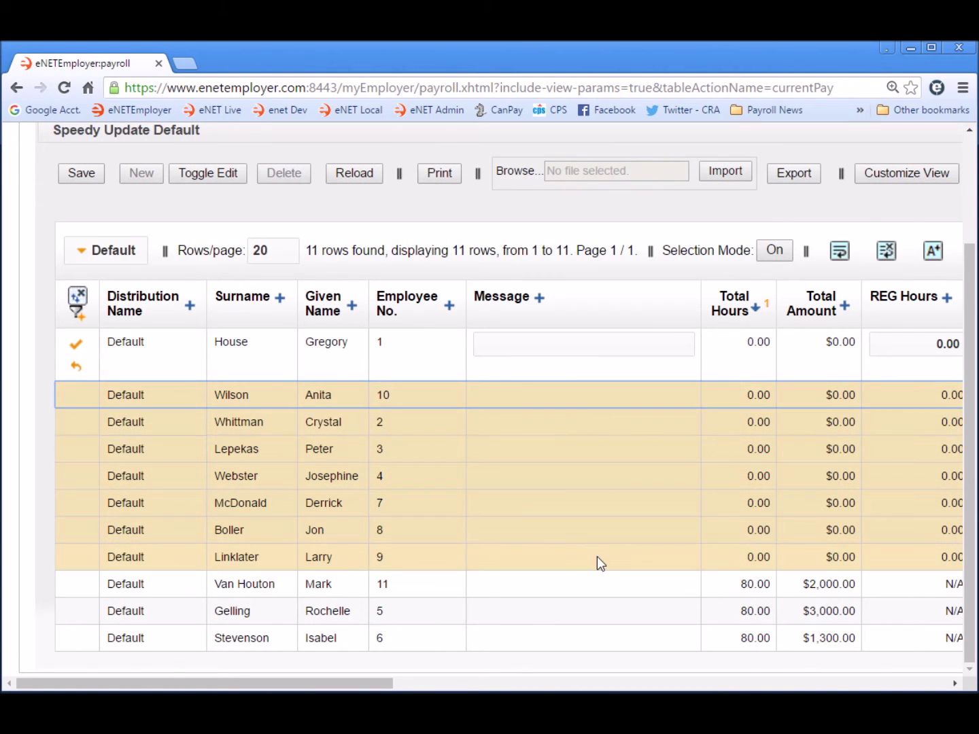
right_click(532, 392)
mouse_move(594, 449)
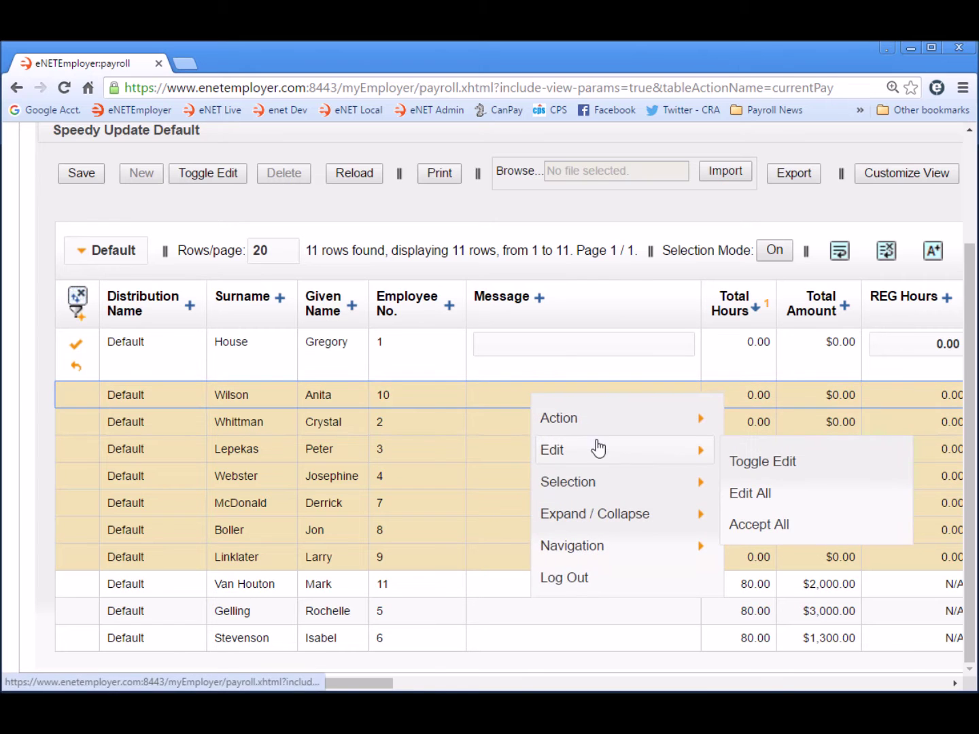
click(756, 462)
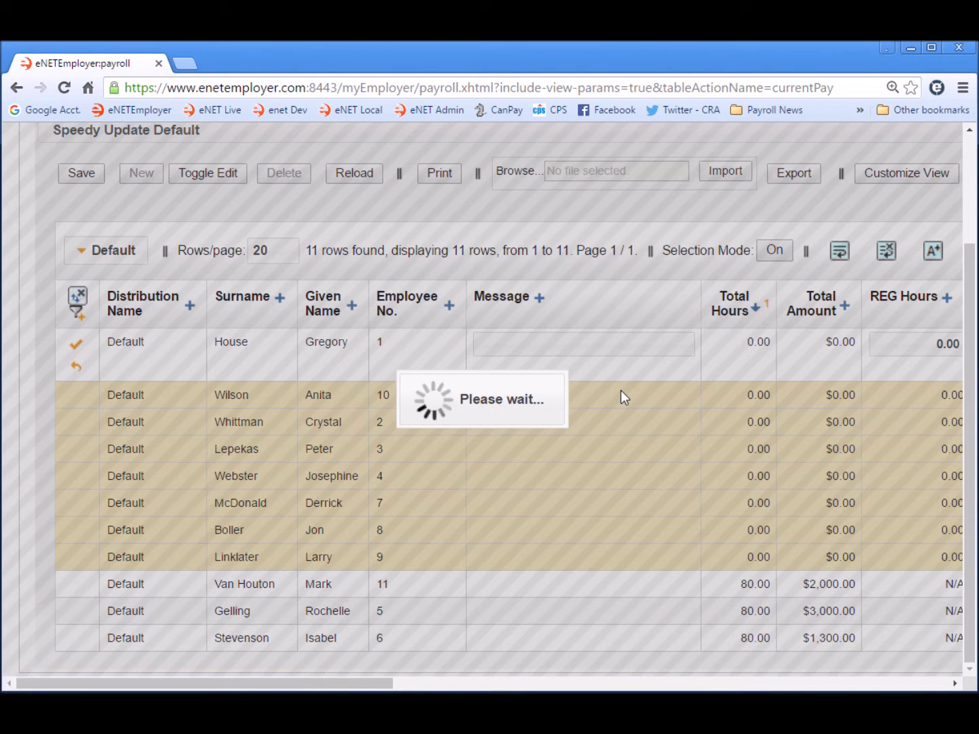
scroll(622, 391, down, 1)
scroll(765, 450, down, 2)
scroll(745, 457, up, 1)
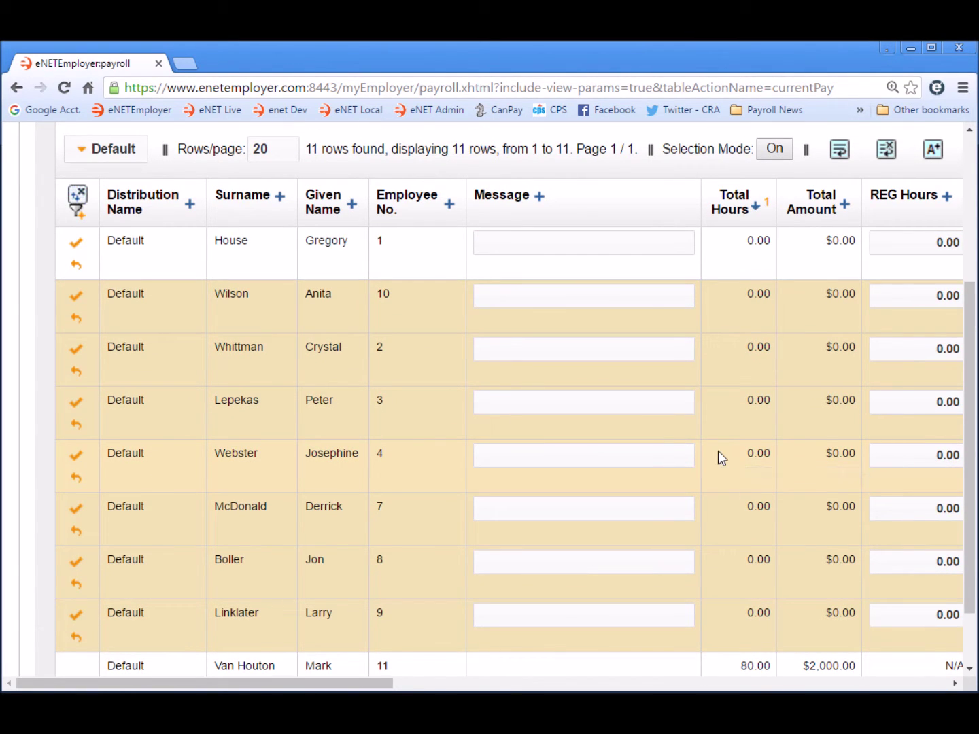
Set REG Hours to 80 for each employee row in edit mode and submit the entries
key(ctrl+shift+b)
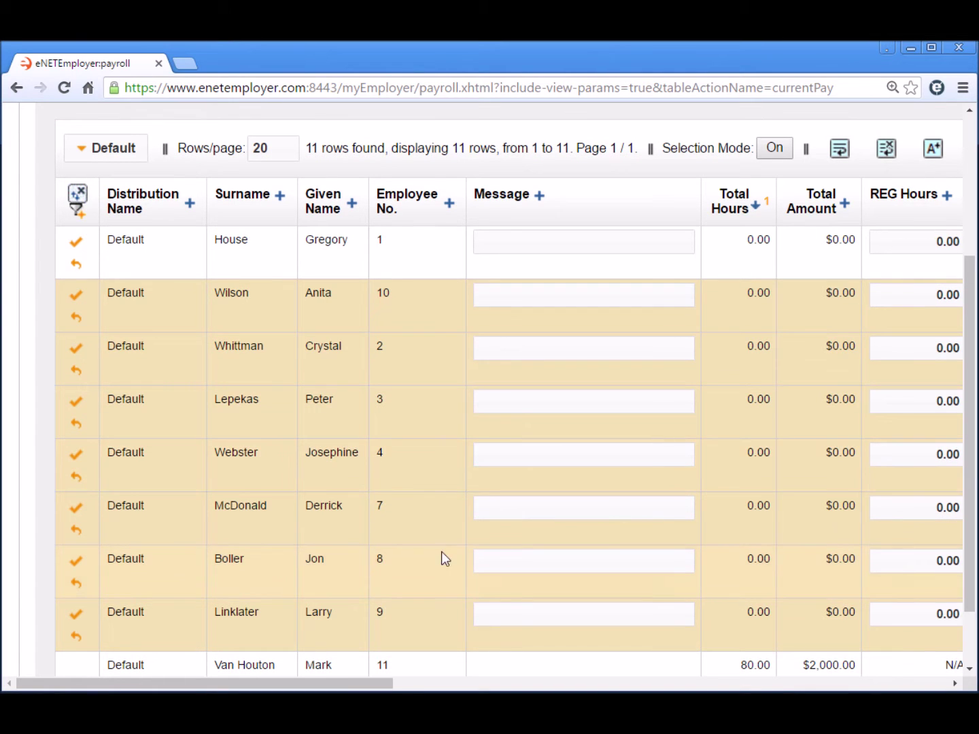
drag(291, 684, 500, 684)
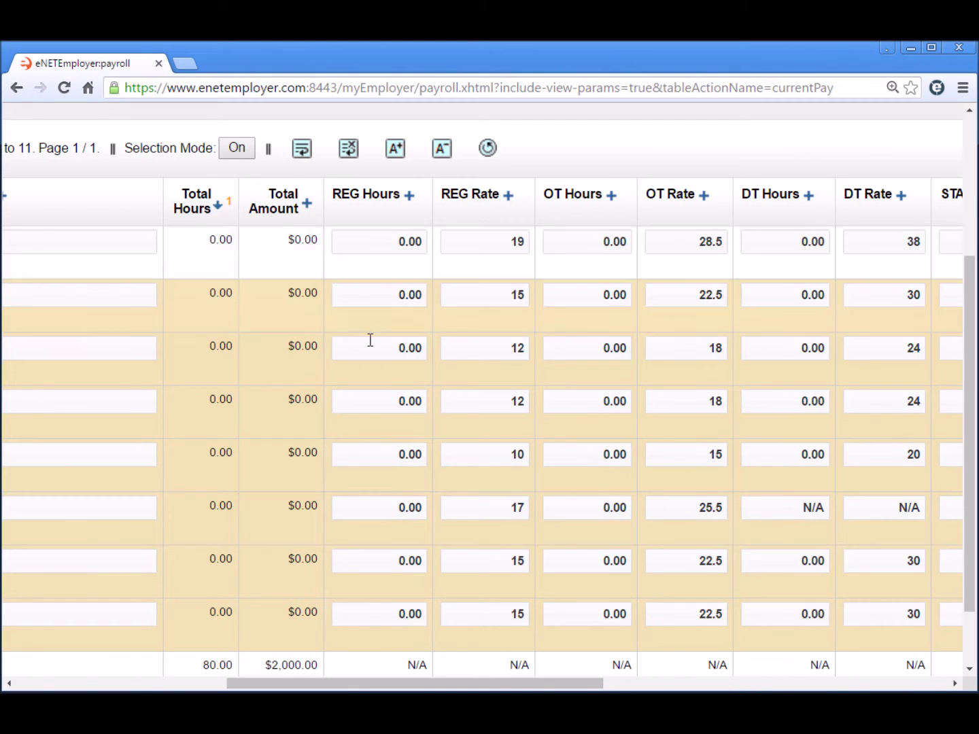
click(382, 243)
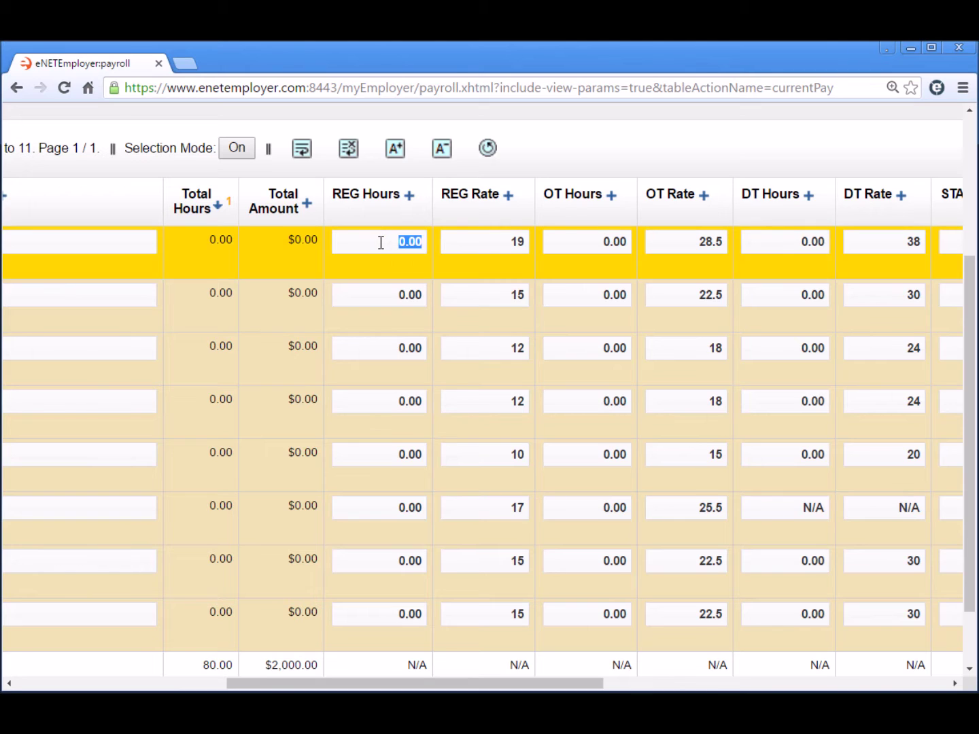
text(80)
click(376, 294)
text(80)
click(385, 350)
text(80)
click(383, 401)
text(80)
click(389, 455)
text(80)
click(385, 506)
text(80)
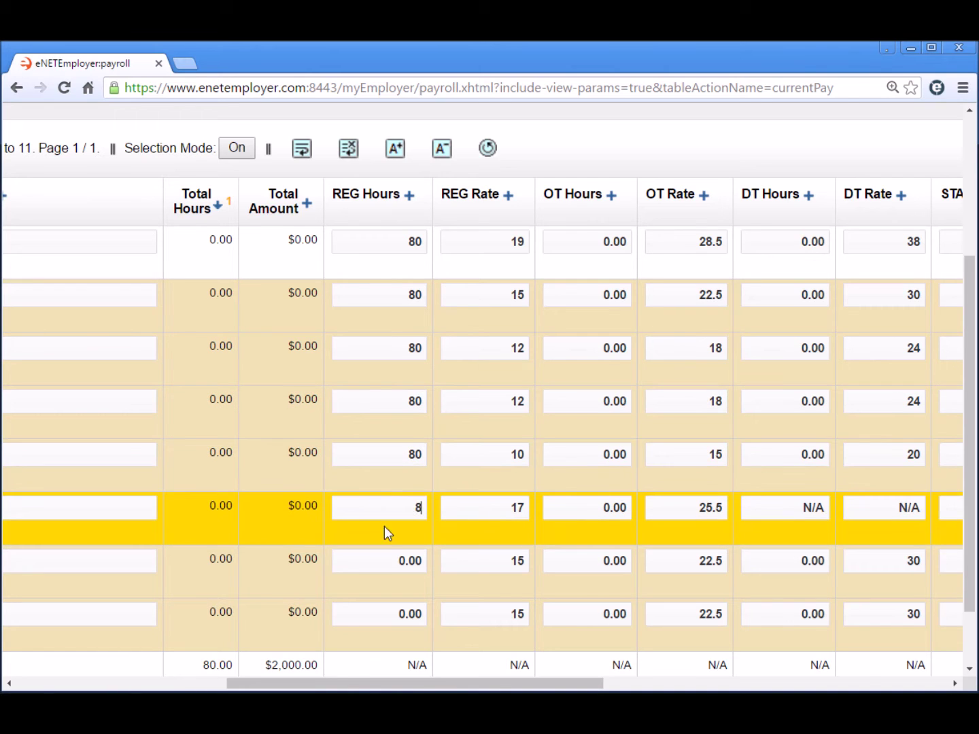
click(385, 559)
text(80)
click(381, 615)
text(80)
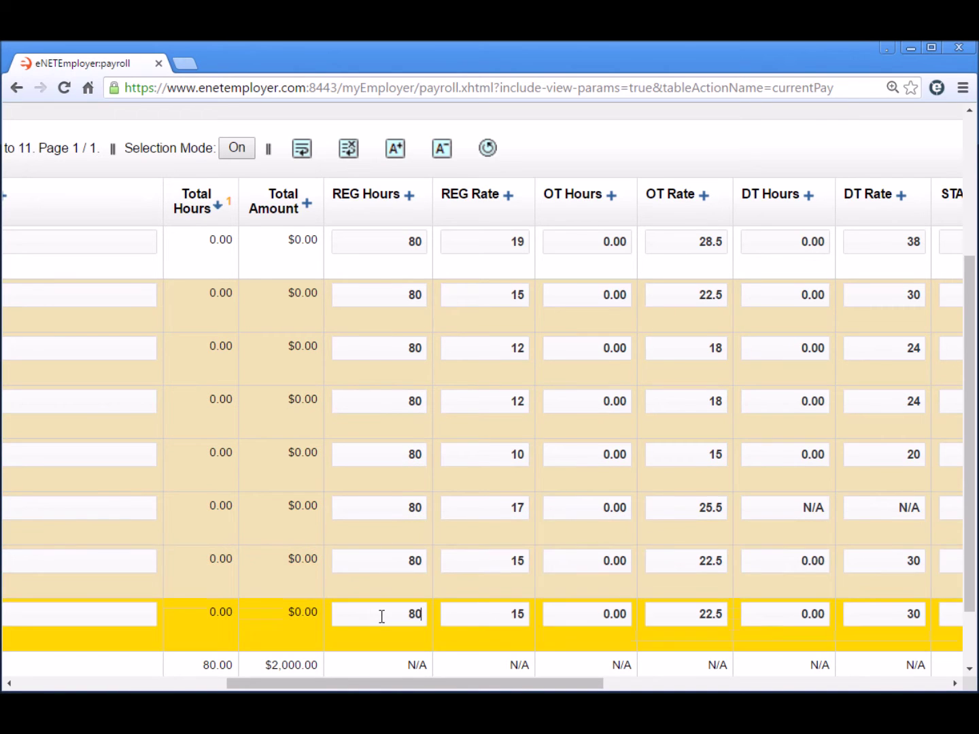
key(Return)
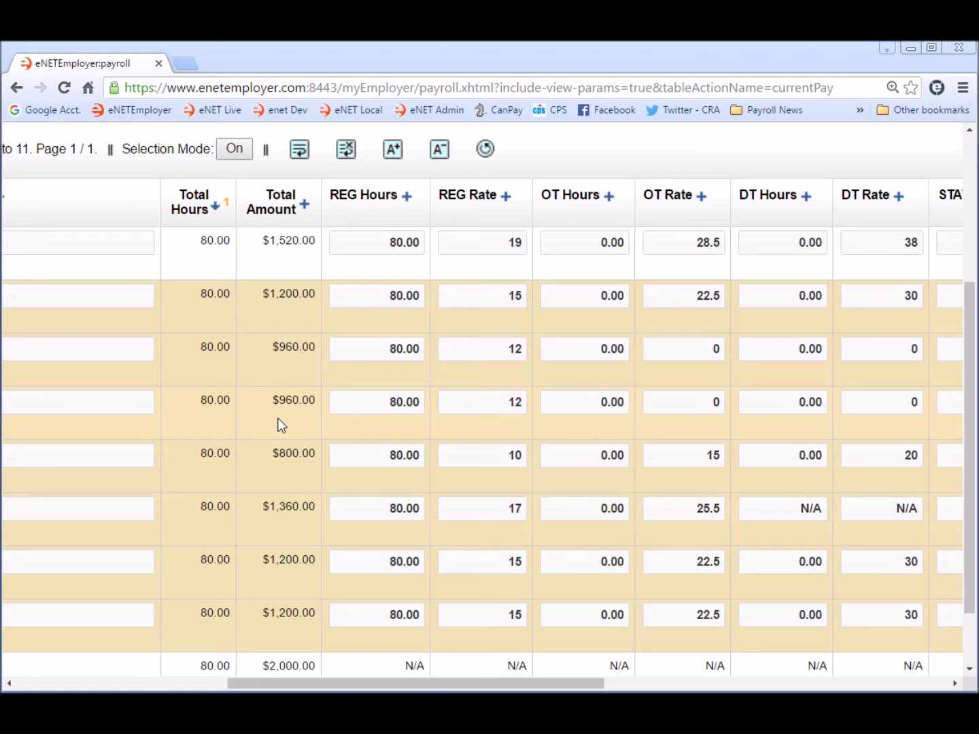
Accept the edits for employee no. 10, and accept all remaining edited rows together
drag(437, 684, 201, 683)
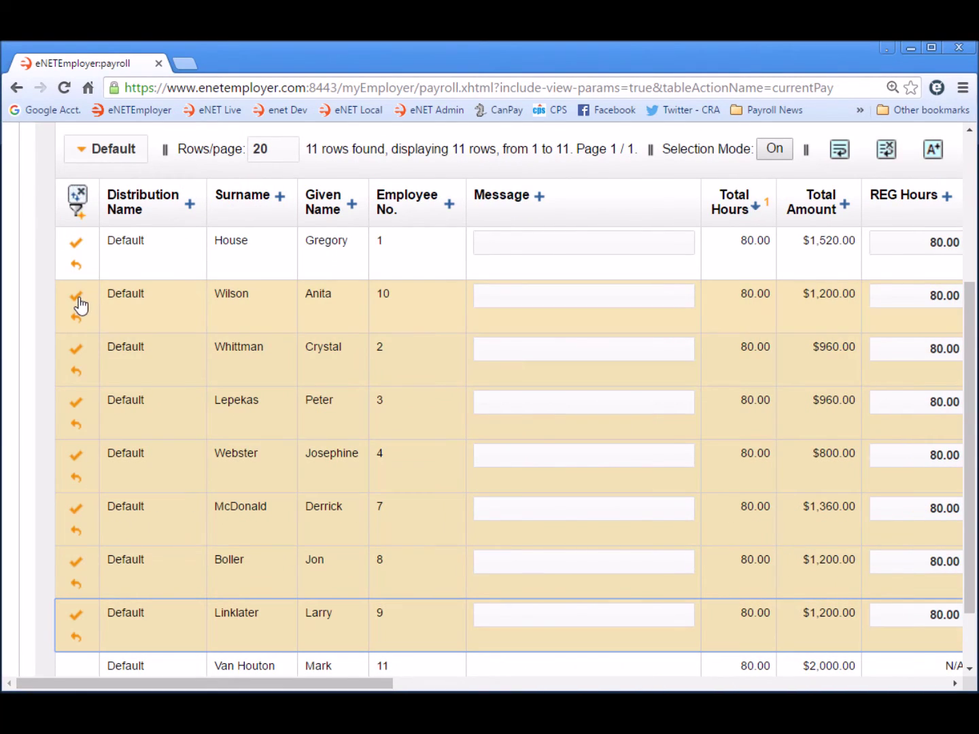
click(77, 299)
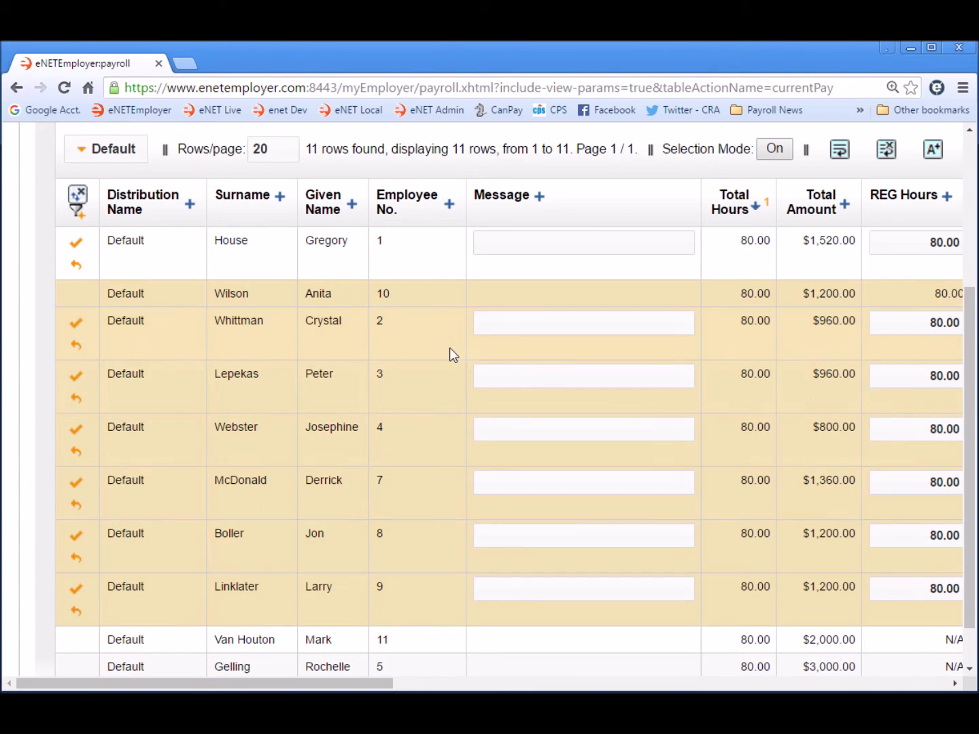
right_click(419, 319)
mouse_move(473, 384)
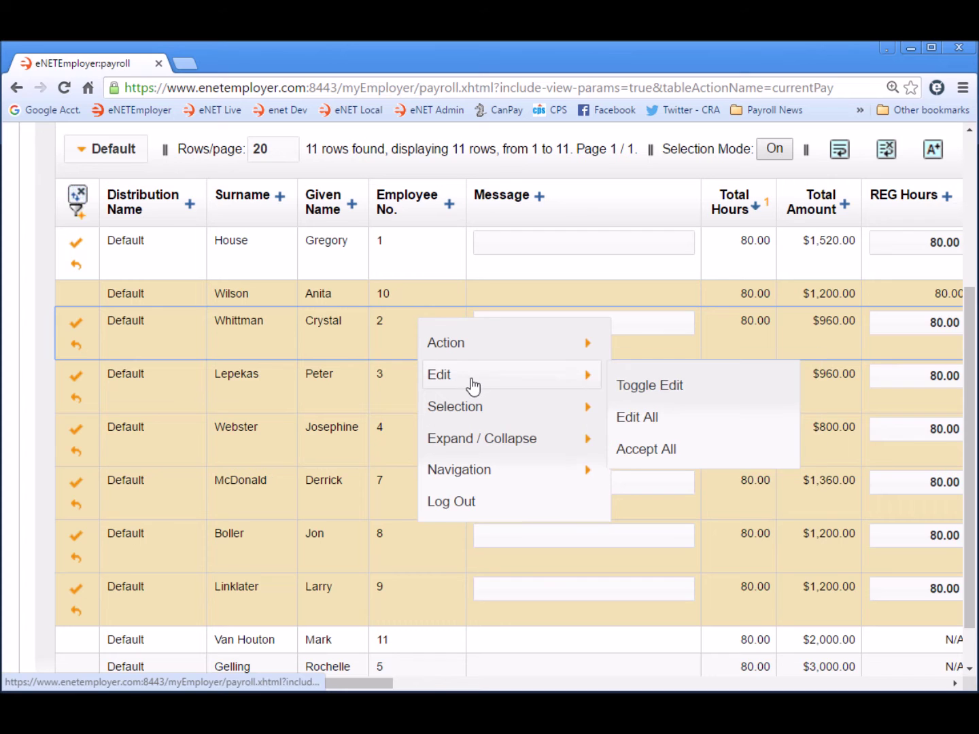
click(645, 450)
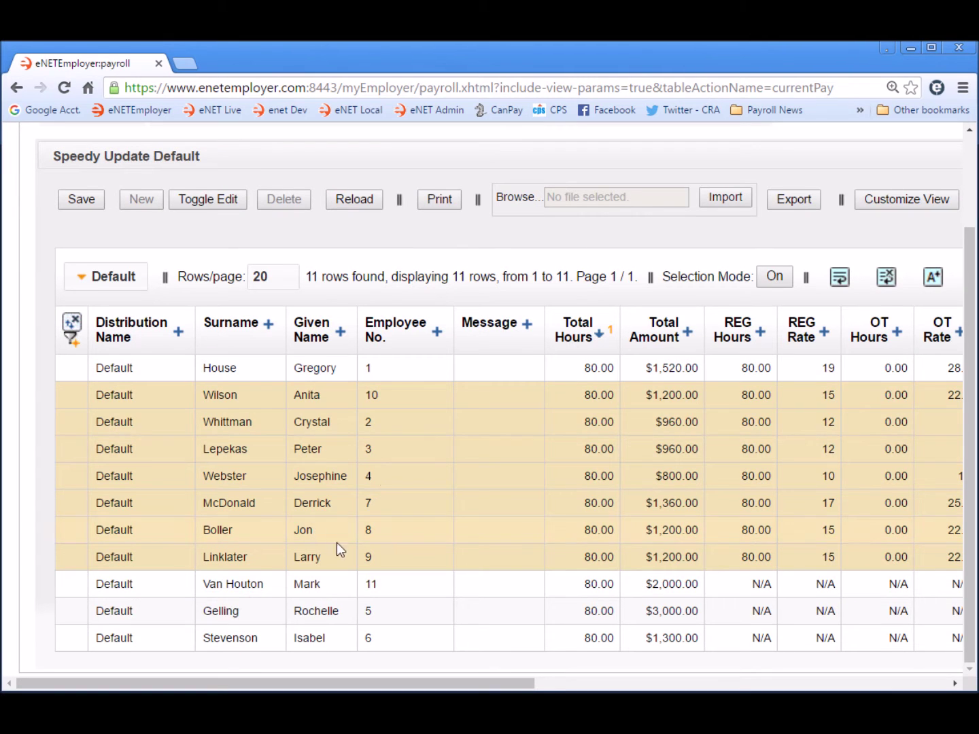
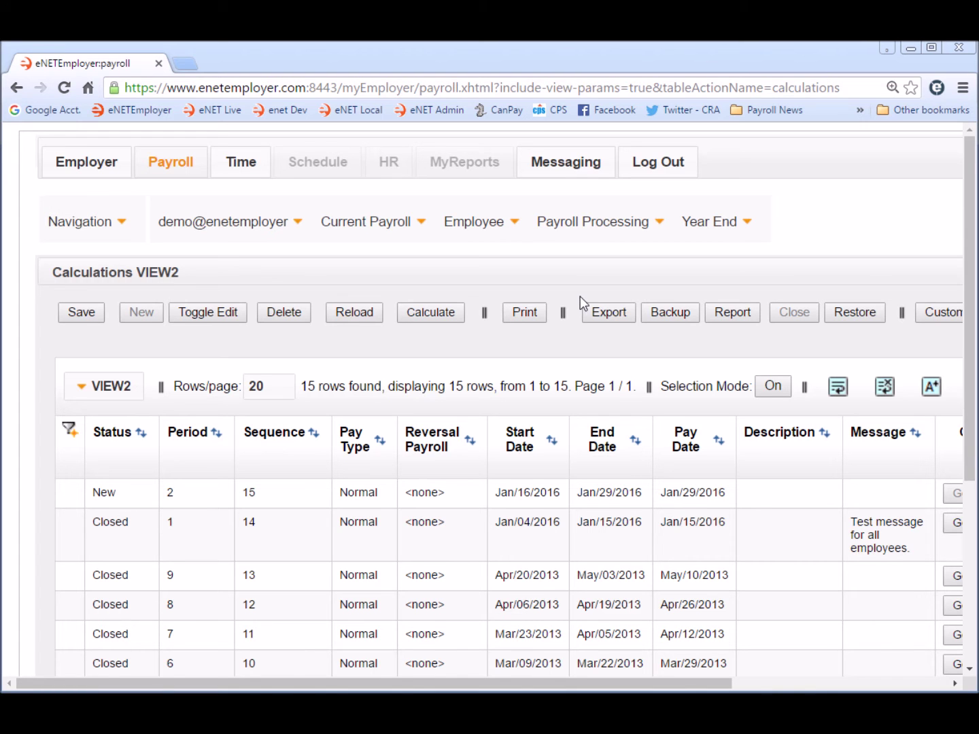
Calculate the new payroll for period 2, sequence 15
scroll(580, 297, down, 3)
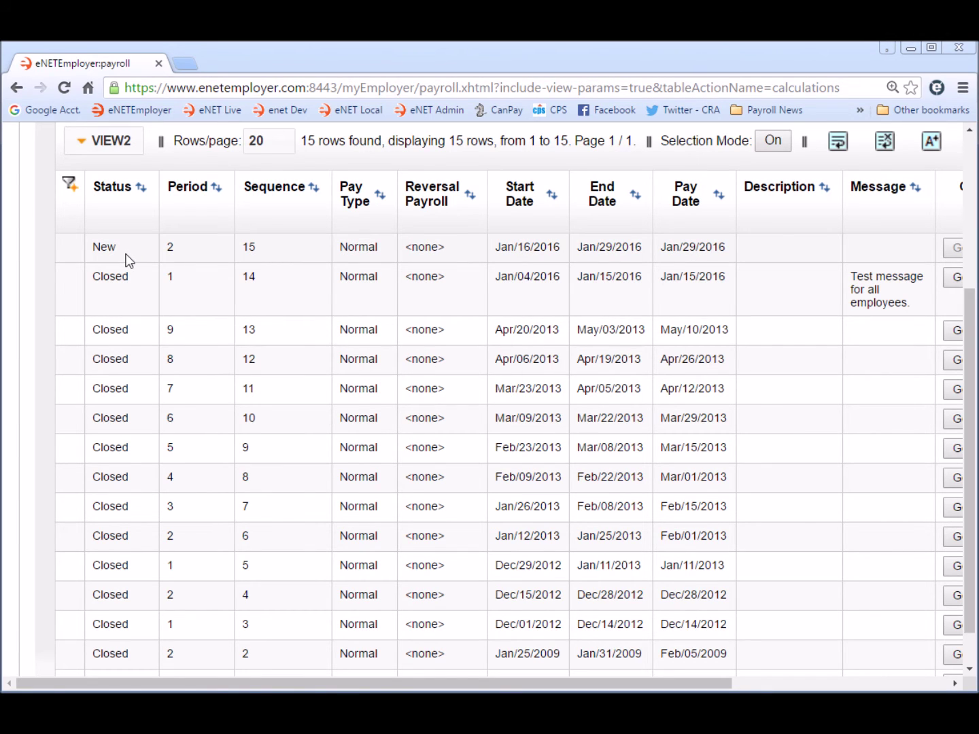
scroll(126, 260, up, 4)
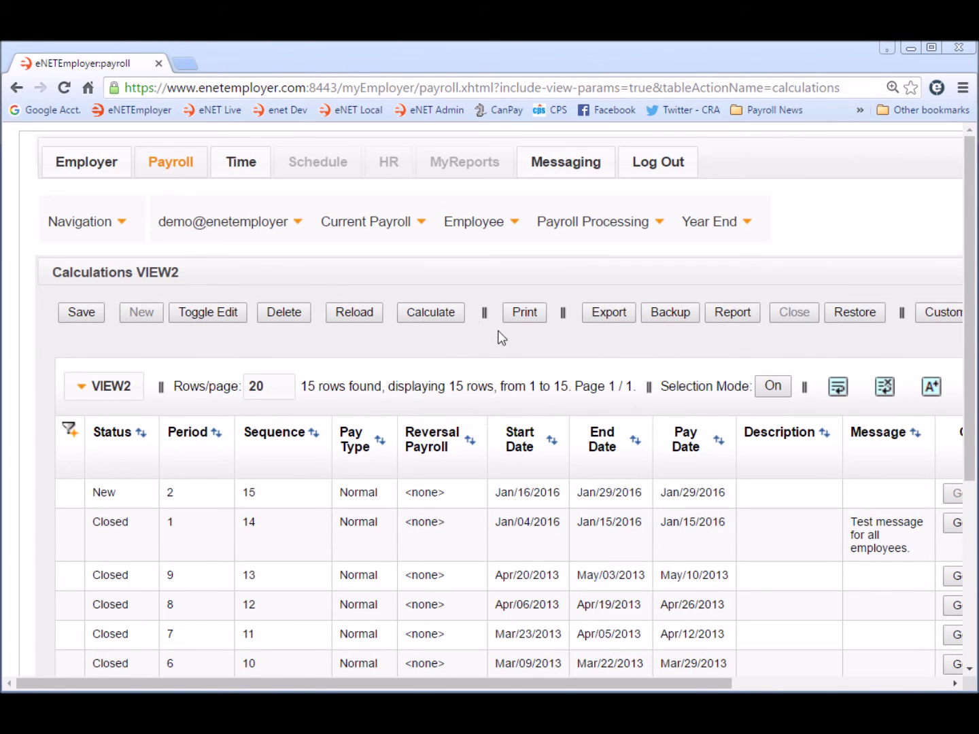
click(434, 315)
click(432, 315)
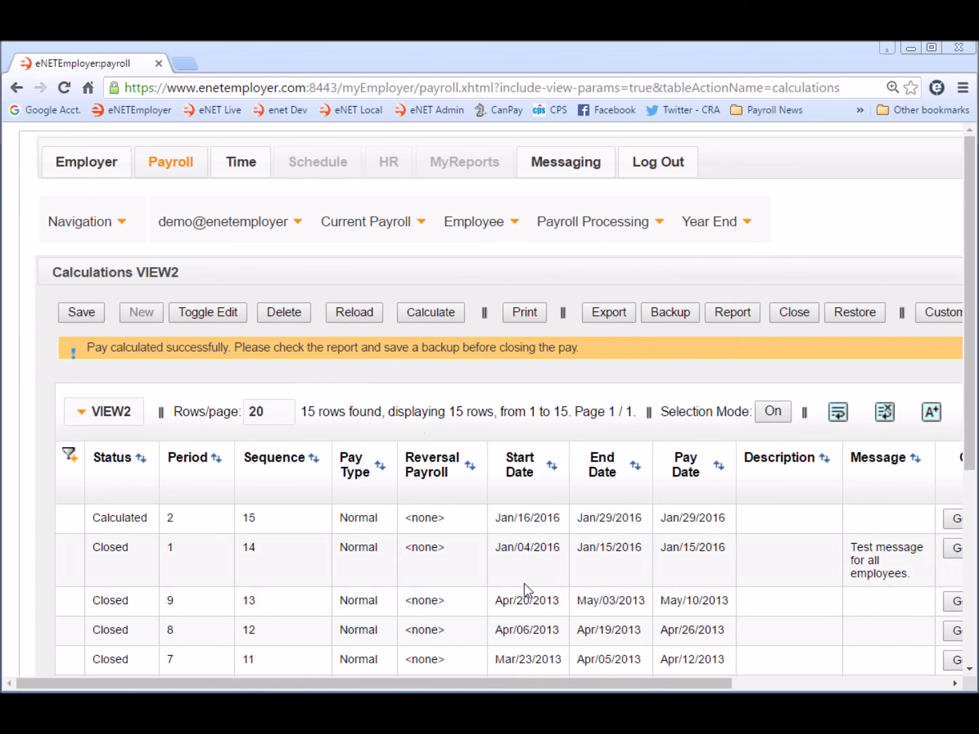
Generate the payroll register report for the period 2, sequence 15 pay
drag(497, 683, 717, 683)
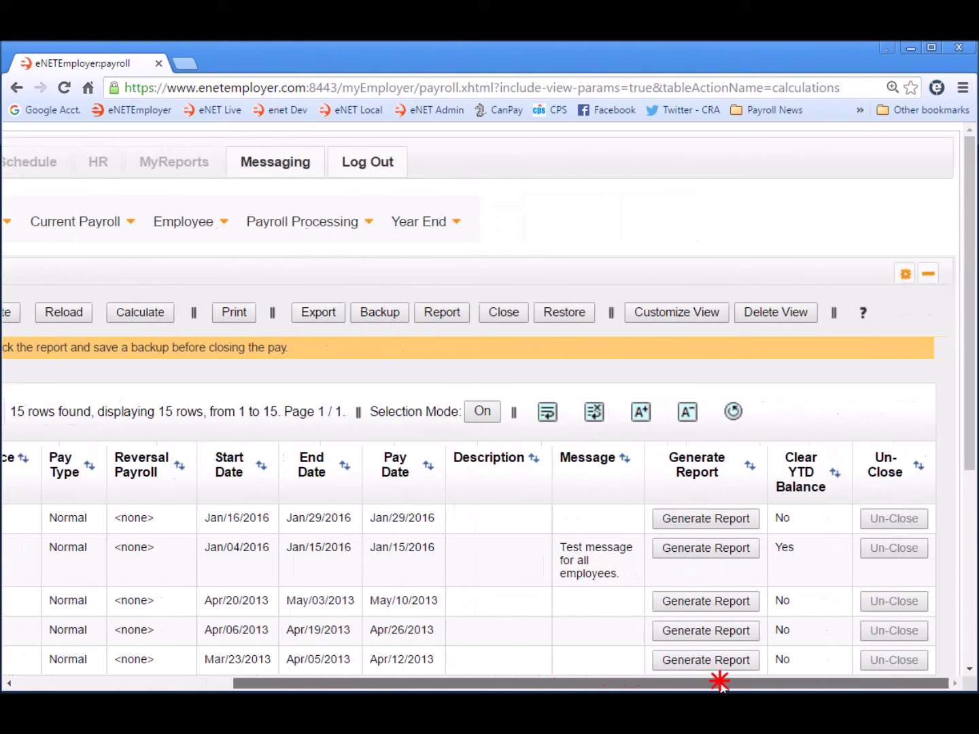
click(702, 519)
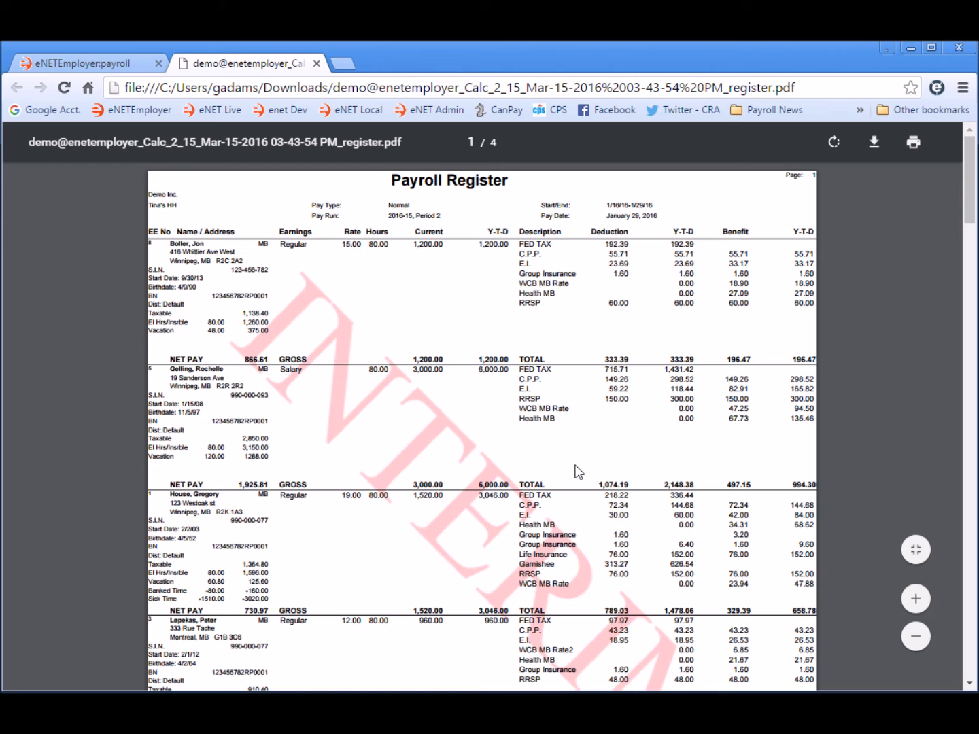
Review the register's employee earnings and deductions, final totals and Revenue Canada remittances, and return to the Calculations table
ctrl+scroll(558, 428, up, 3)
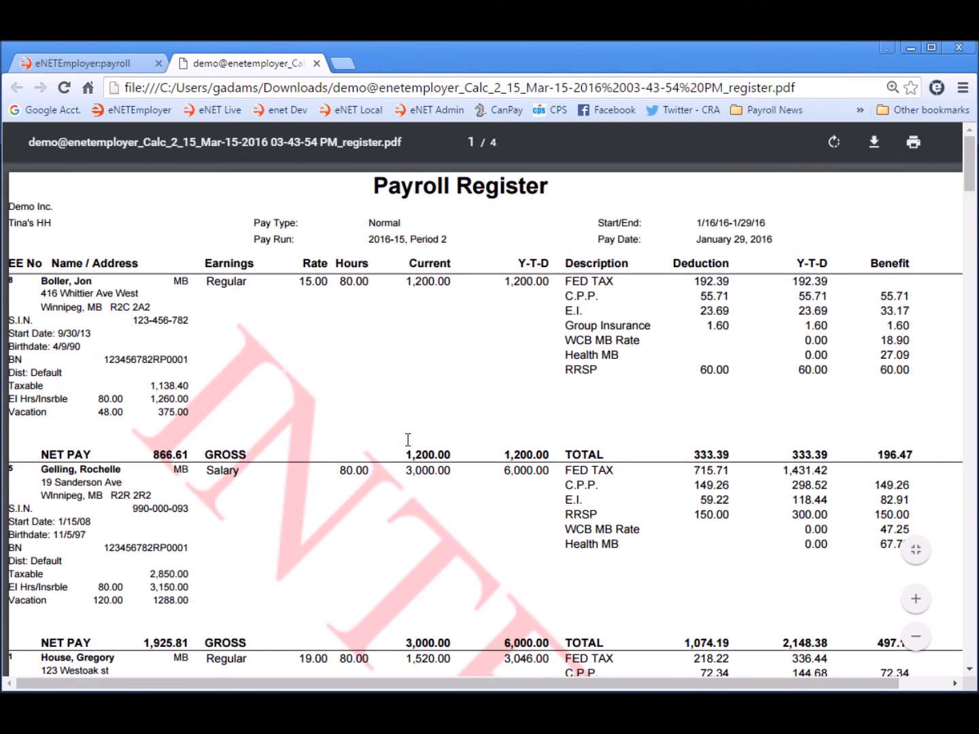
scroll(408, 452, down, 6)
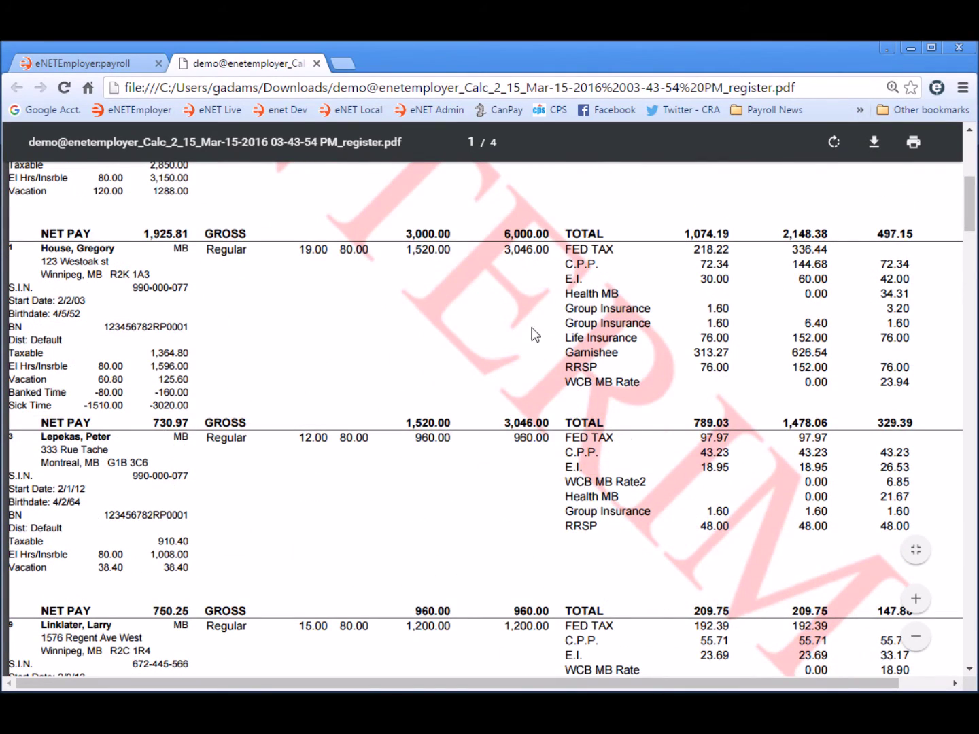
scroll(528, 487, up, 6)
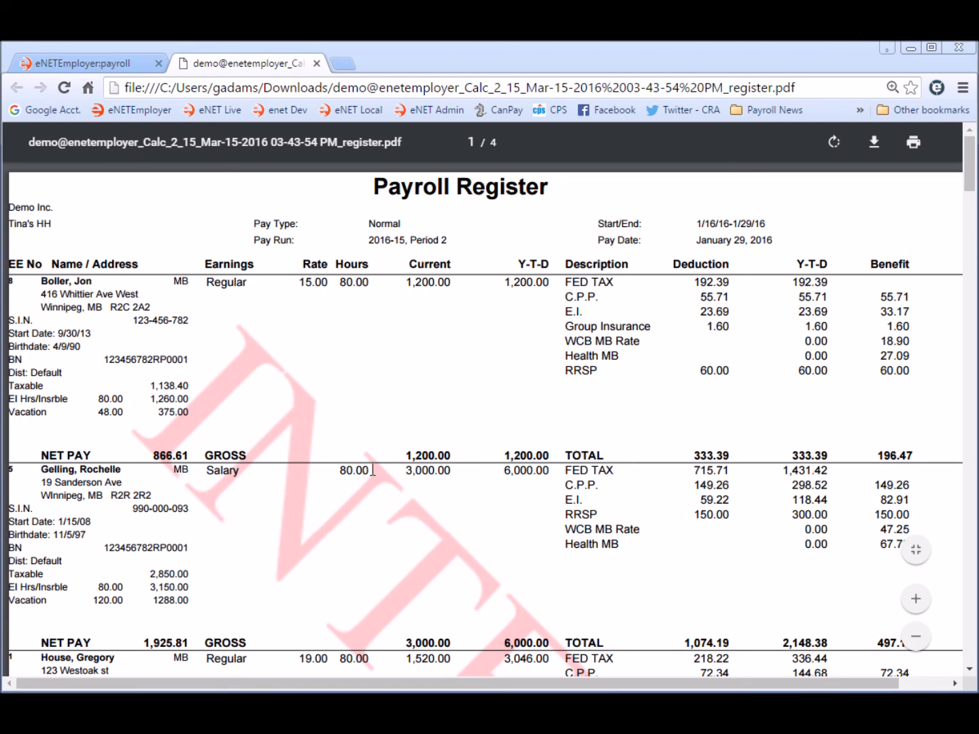
drag(971, 185, 972, 458)
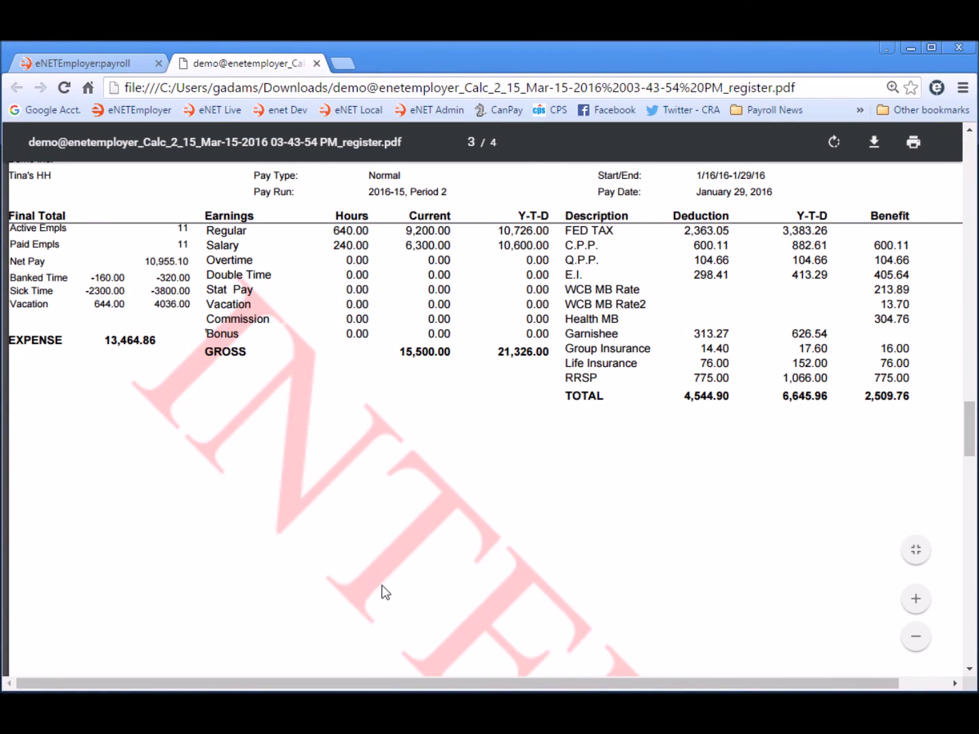
scroll(386, 593, up, 1)
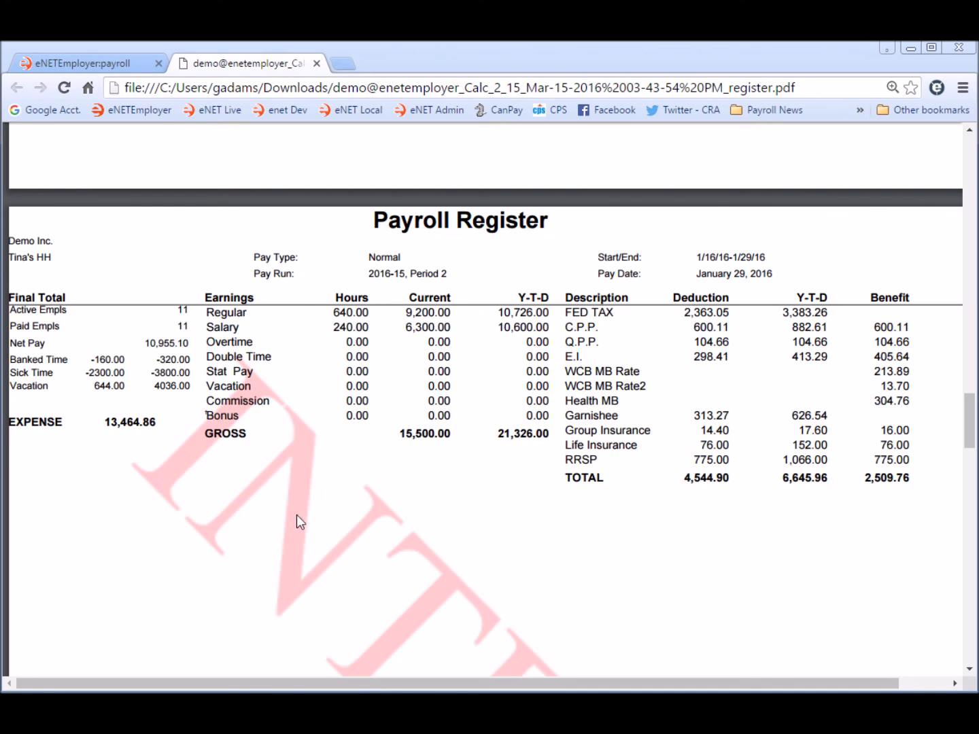
scroll(357, 507, down, 8)
scroll(355, 503, down, 10)
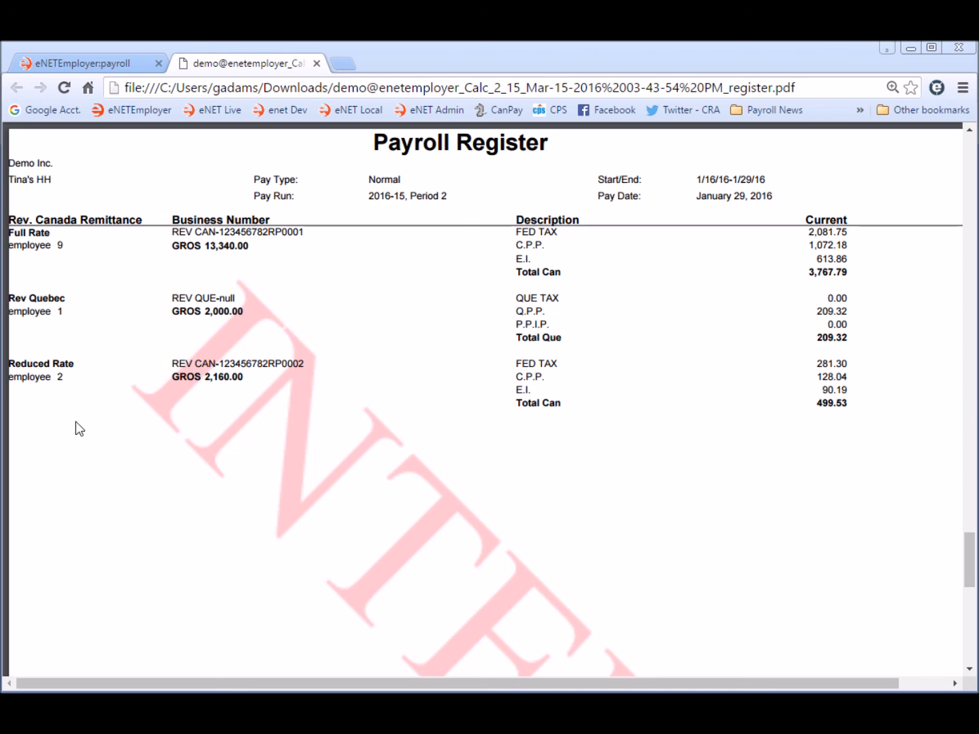
click(317, 63)
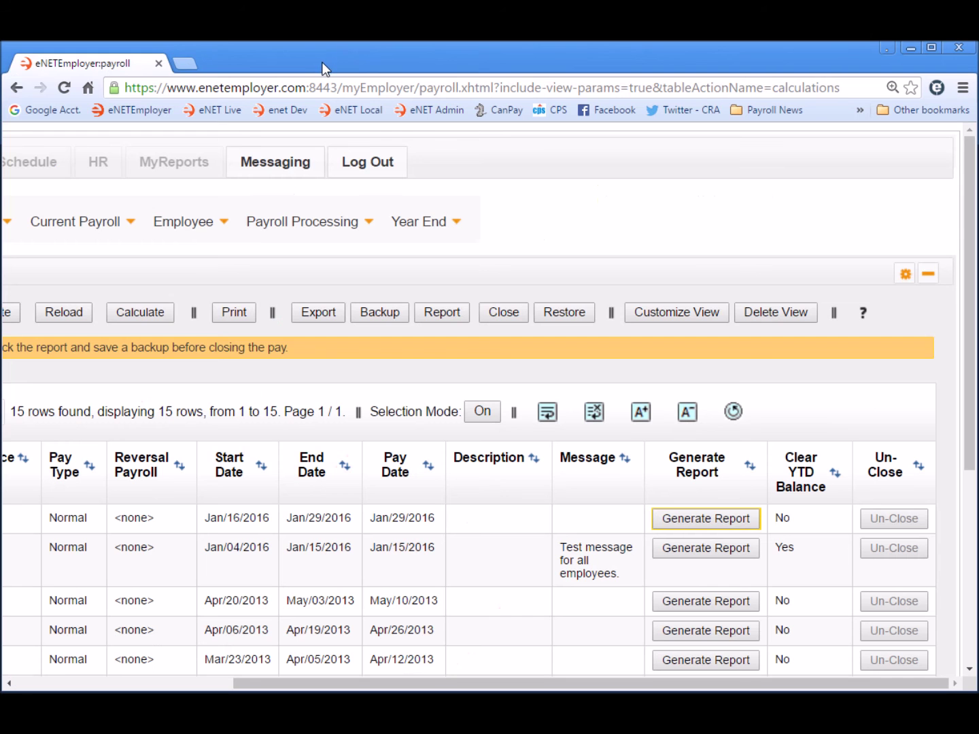
drag(271, 686, 44, 683)
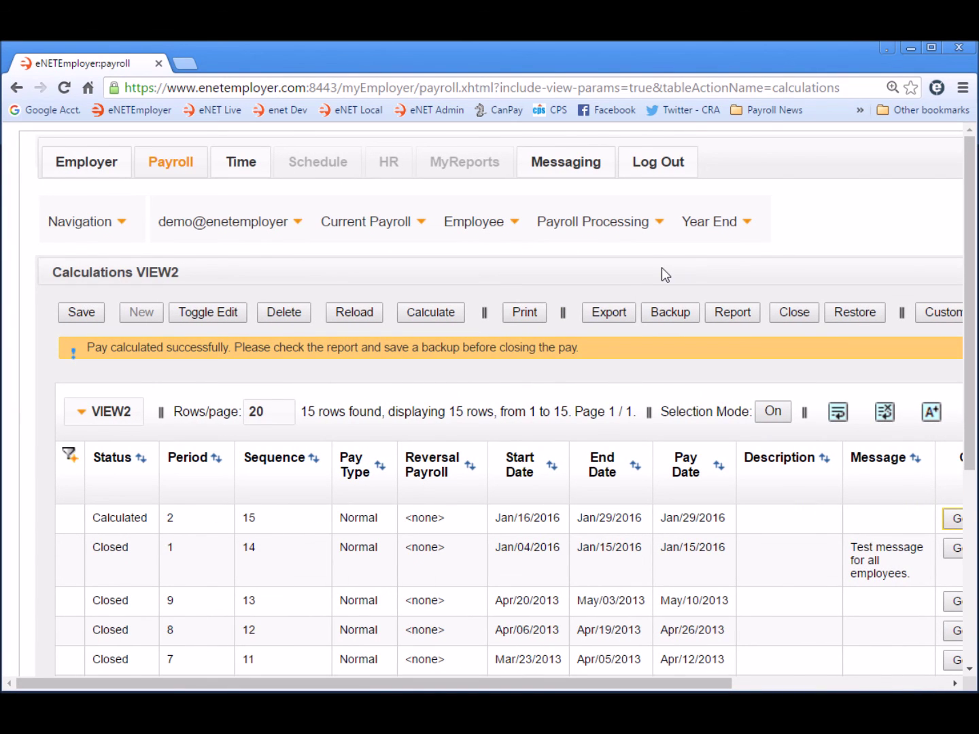